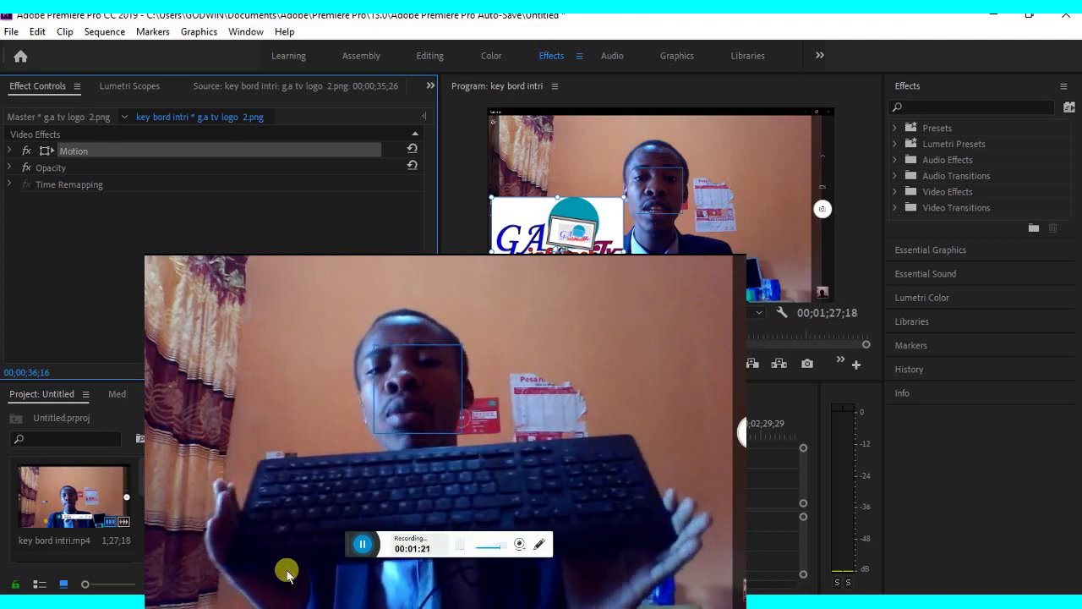
Open File Explorer and select all items in the Quick access view
{"action": "mouse_move", "coordinate": [263, 575]}
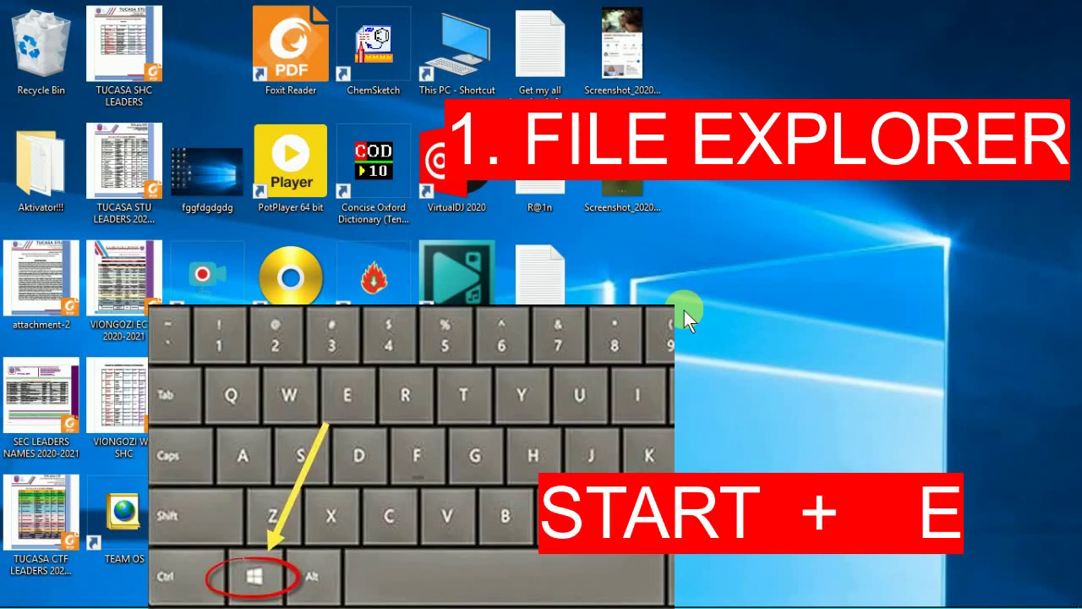
{"action": "key", "text": "super+e"}
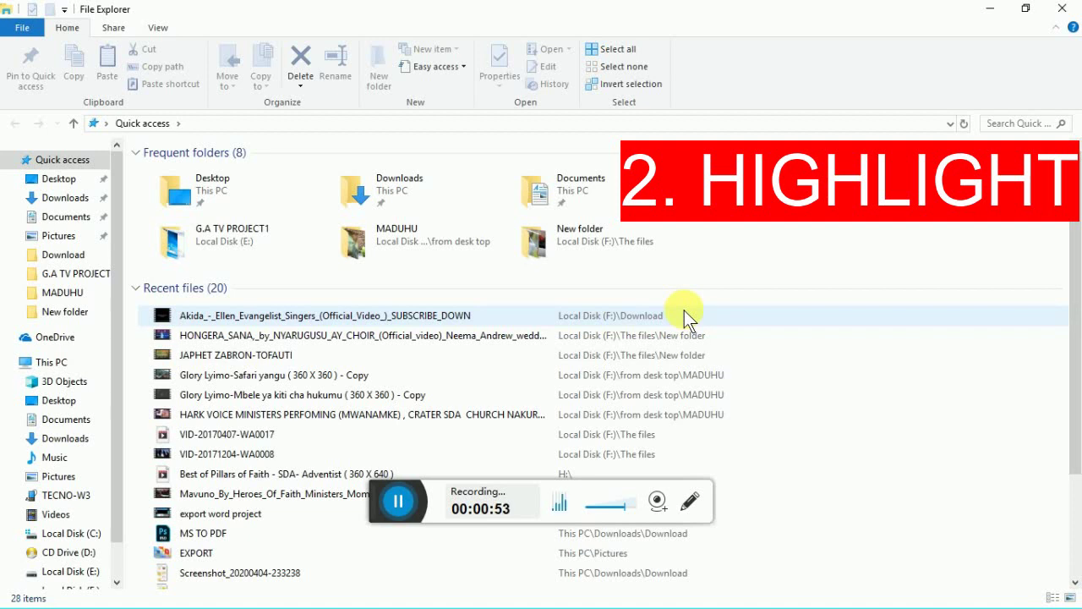
{"action": "left_click", "coordinate": [652, 340]}
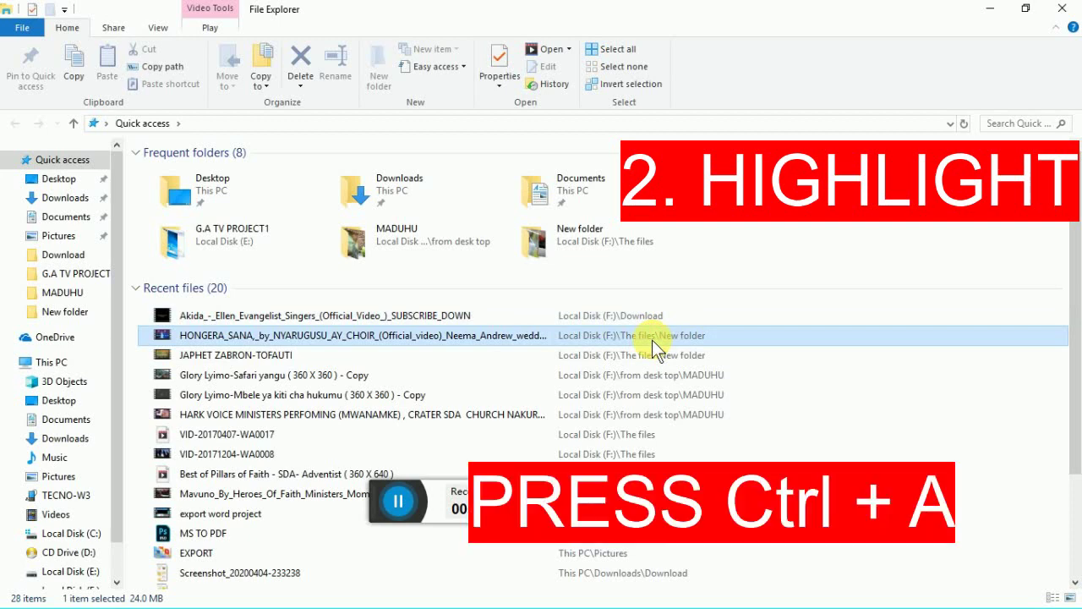
{"action": "key", "text": "ctrl+a"}
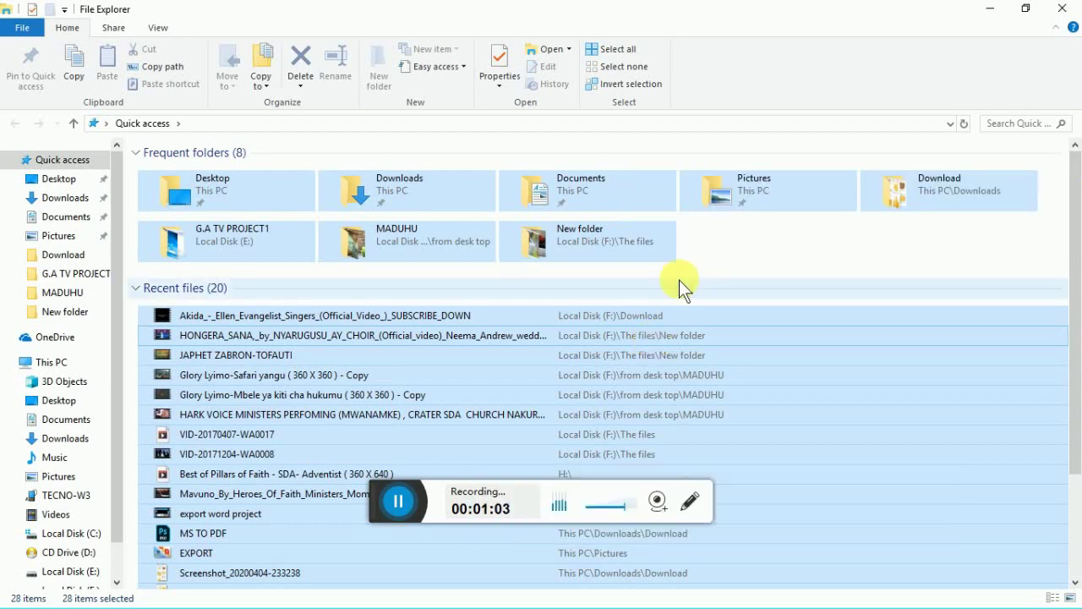
{"action": "left_click", "coordinate": [705, 250]}
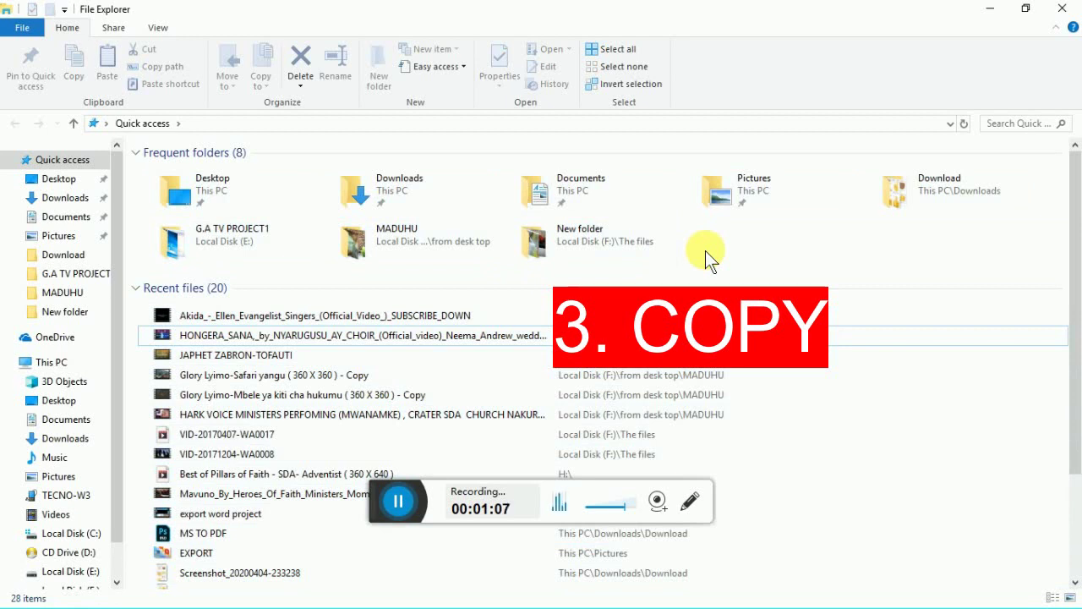
Copy the "Safari yangu ( 360 X 360 ) - Copy" video from the recent files into the Pictures folder
{"action": "left_click", "coordinate": [445, 377]}
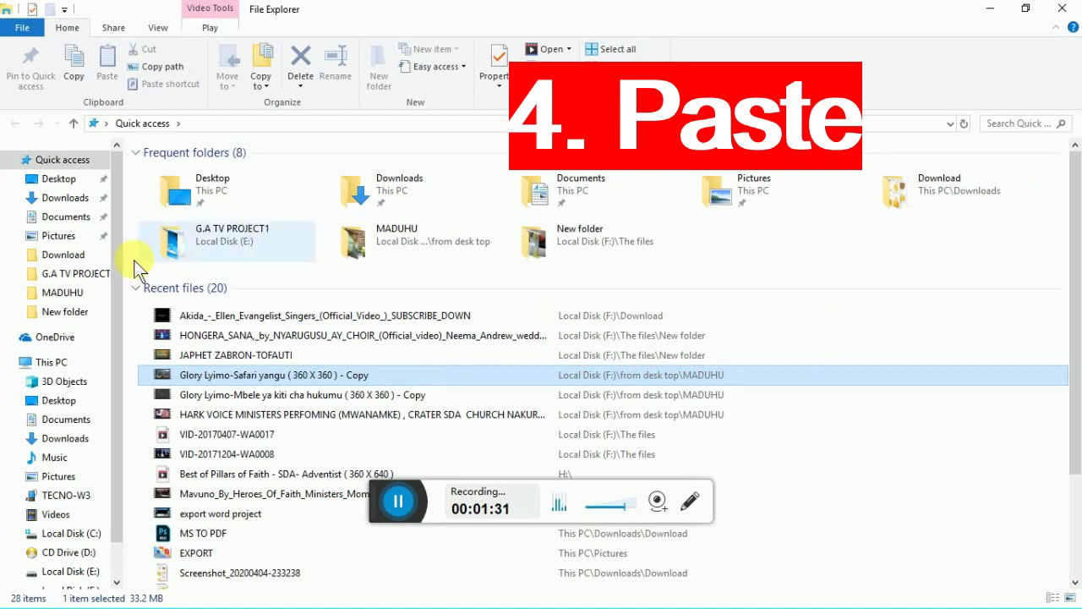
{"action": "left_click", "coordinate": [96, 244]}
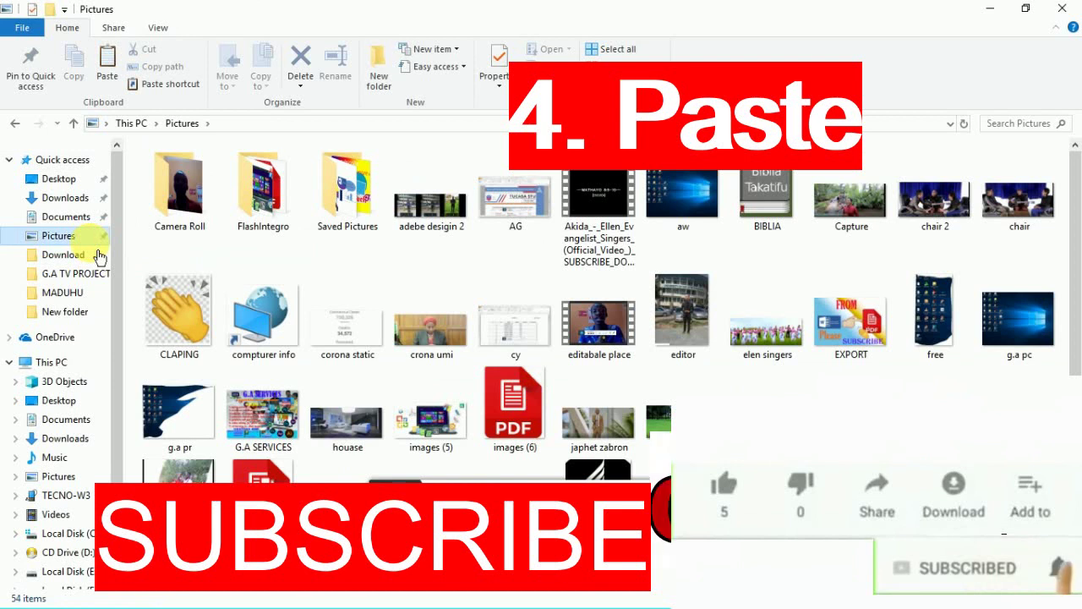
{"action": "key", "text": "ctrl+v"}
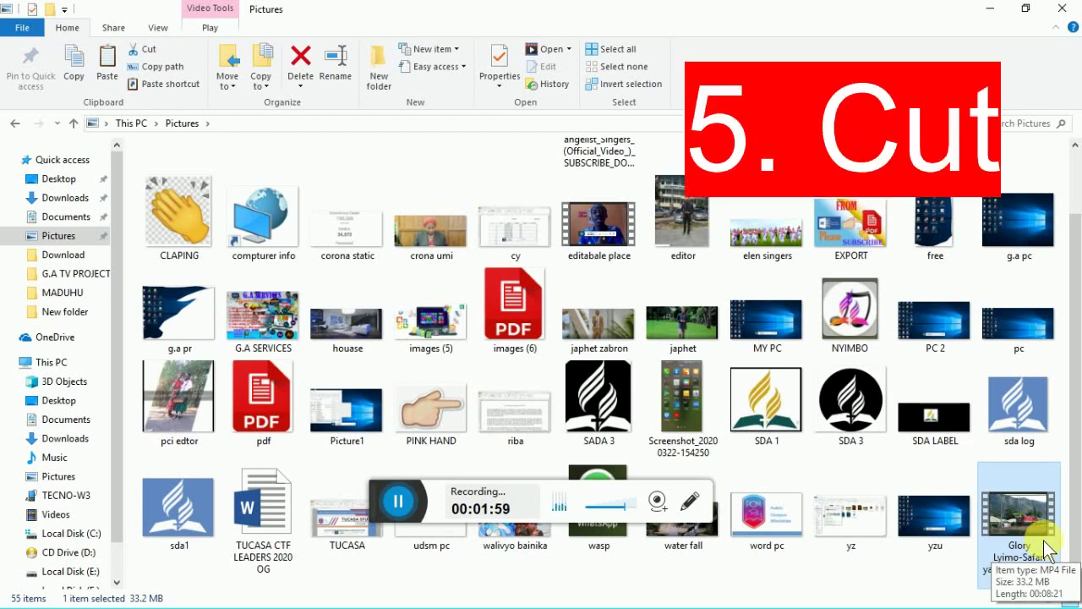
Move the "Safari yangu ( 360 X 360 ) - Copy" video from Pictures to Downloads, replacing the existing file there
{"action": "left_click", "coordinate": [954, 530]}
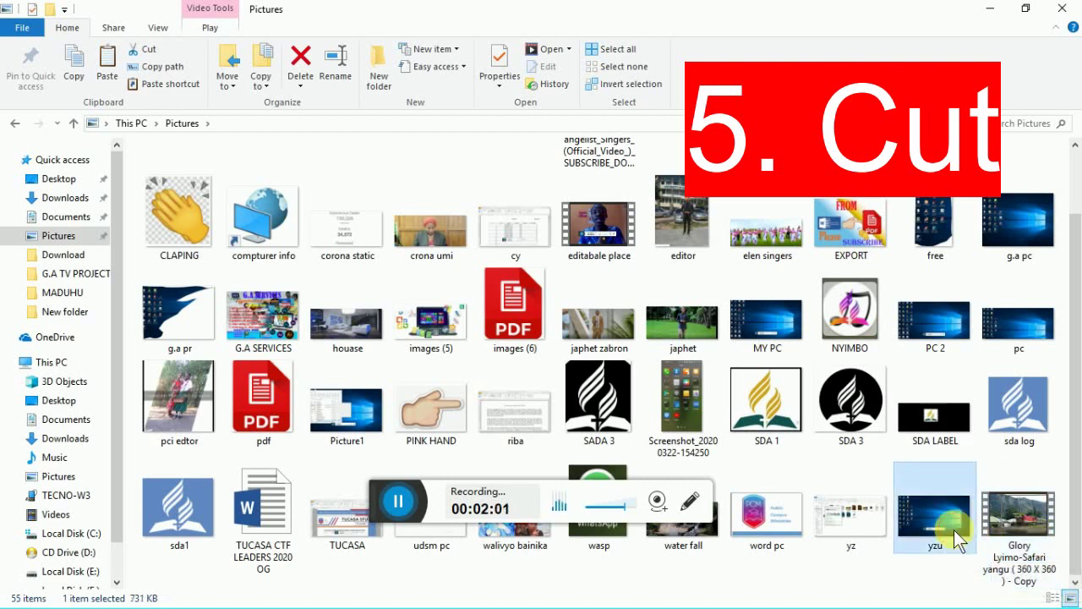
{"action": "left_click", "coordinate": [1040, 532]}
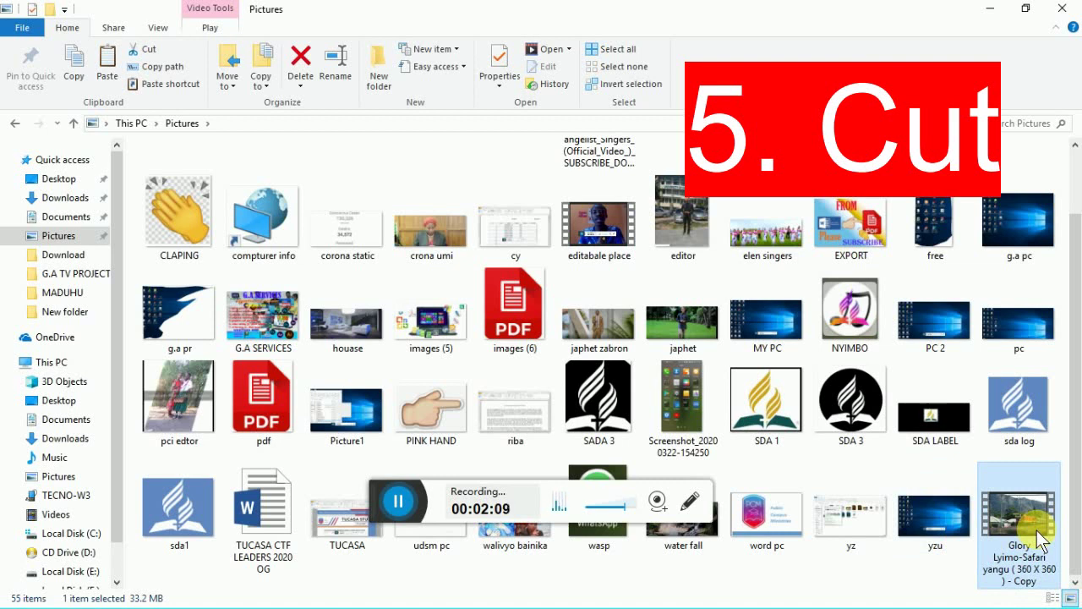
{"action": "key", "text": "ctrl+x"}
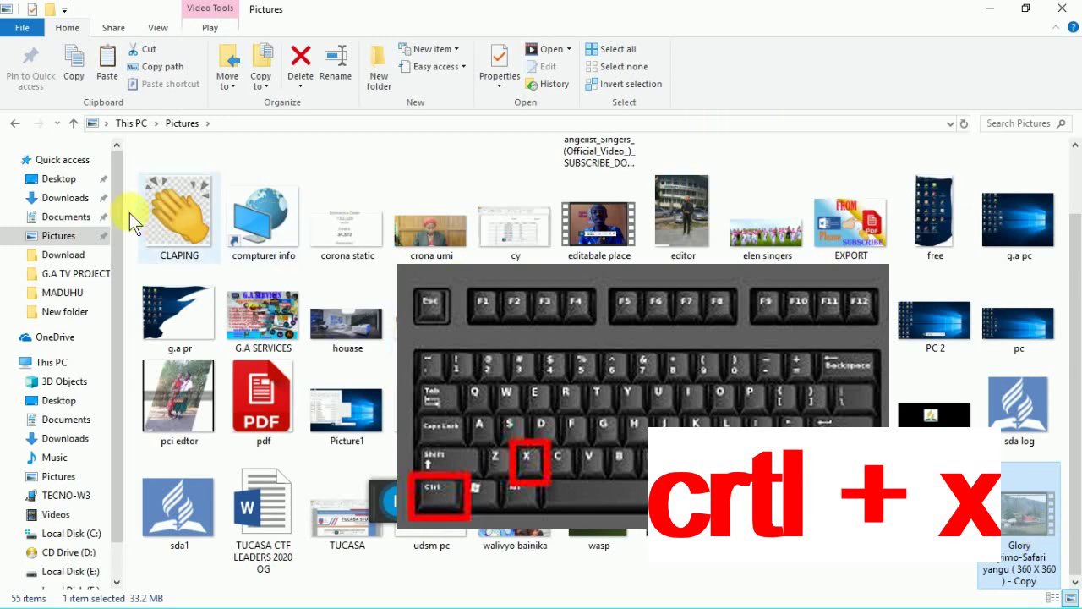
{"action": "left_click", "coordinate": [88, 199]}
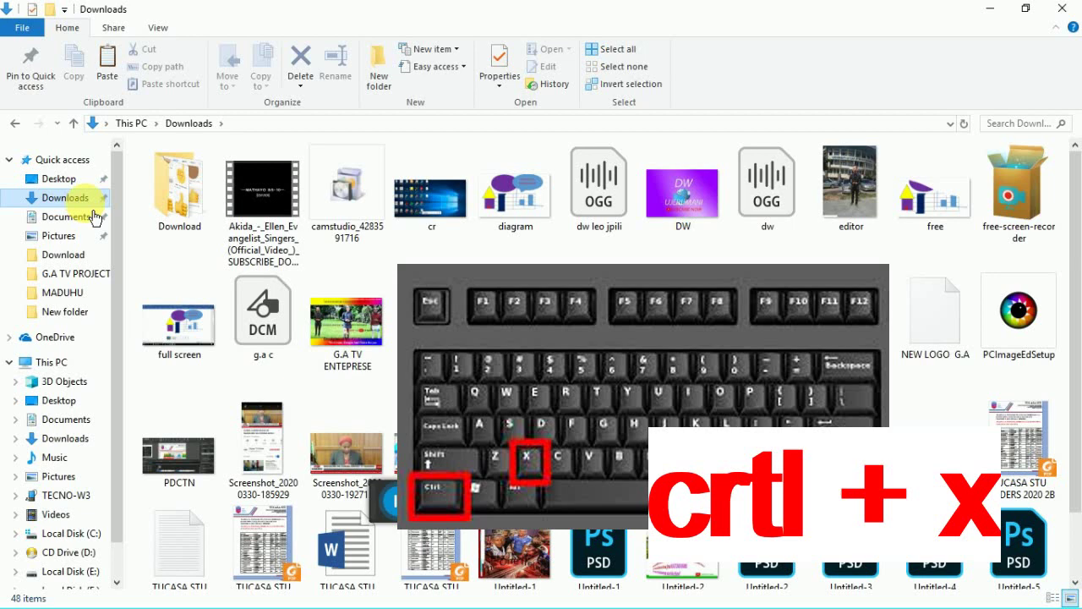
{"action": "key", "text": "ctrl+v"}
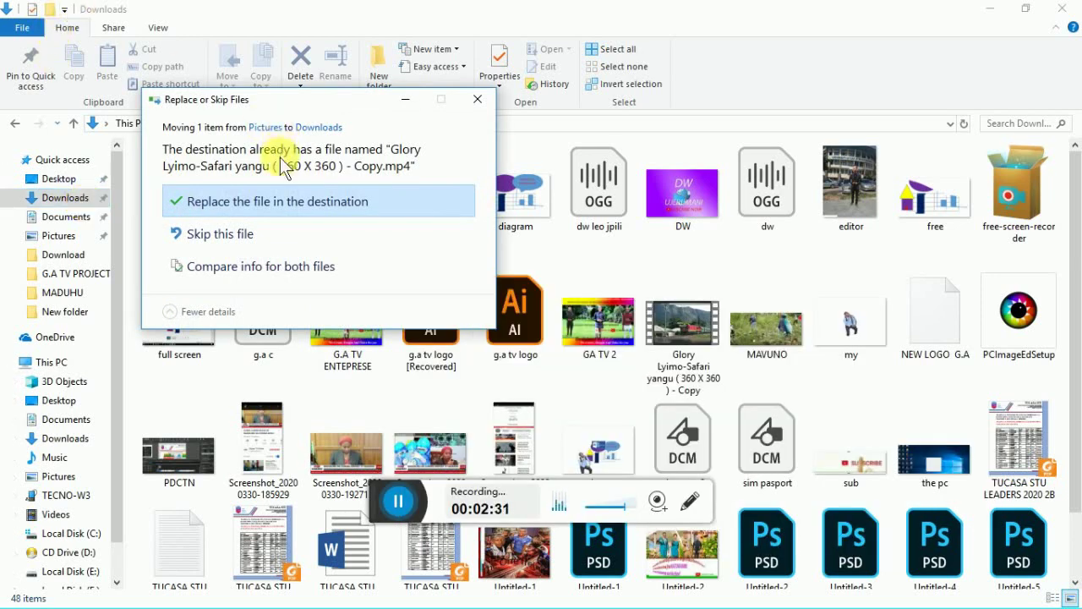
{"action": "left_click", "coordinate": [256, 200]}
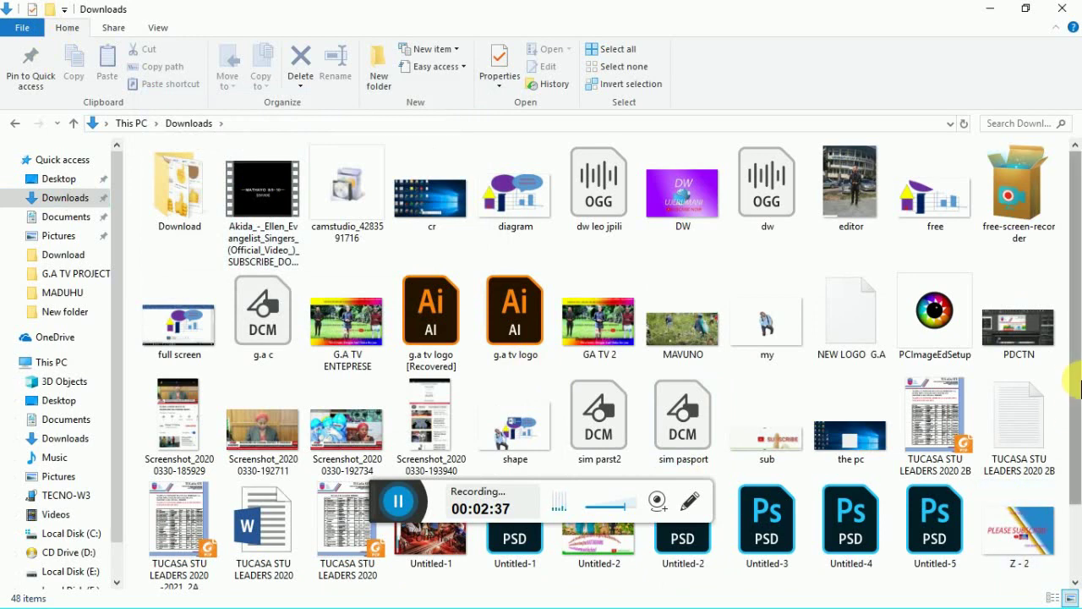
Delete the zabron singer, zw and "Safari yangu ( 360 X 360 ) - Copy" files from the Downloads folder
{"action": "left_click_drag", "start_coordinate": [1075, 388], "coordinate": [1077, 558]}
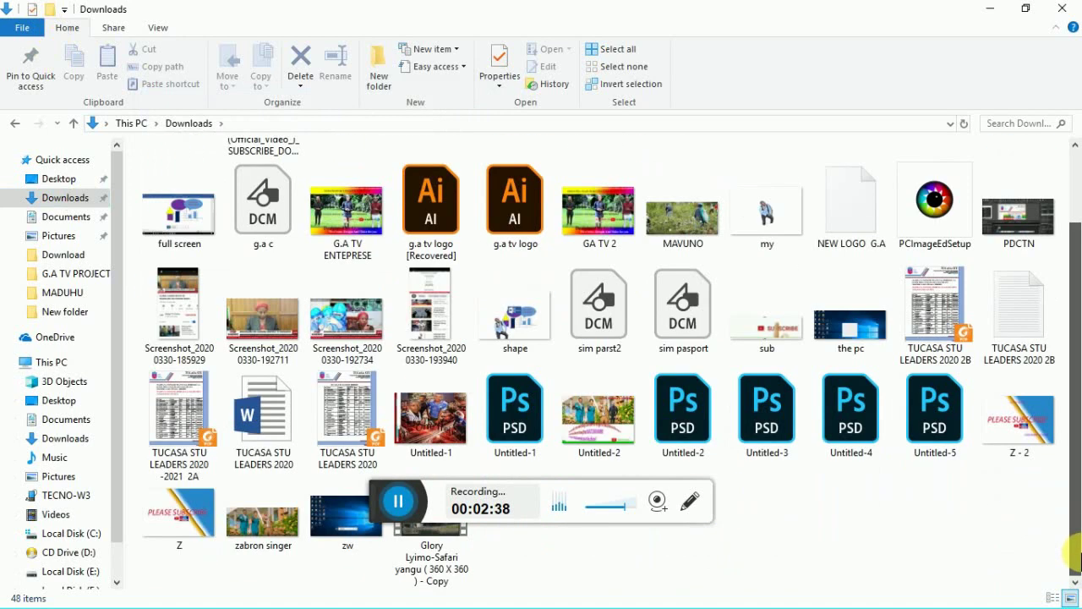
{"action": "left_click", "coordinate": [448, 571]}
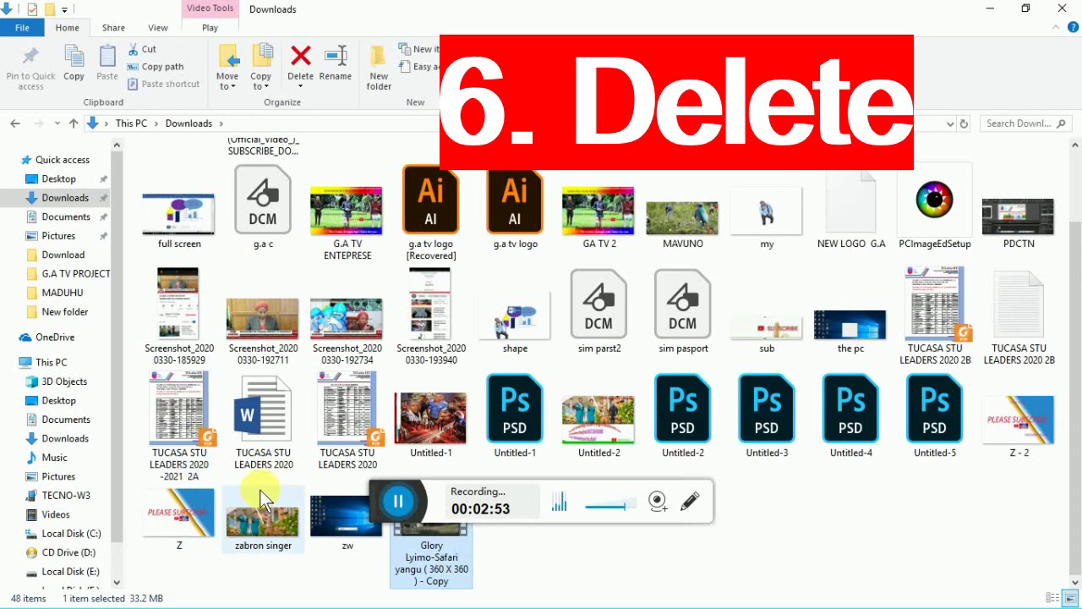
{"action": "left_click_drag", "start_coordinate": [236, 480], "coordinate": [463, 585]}
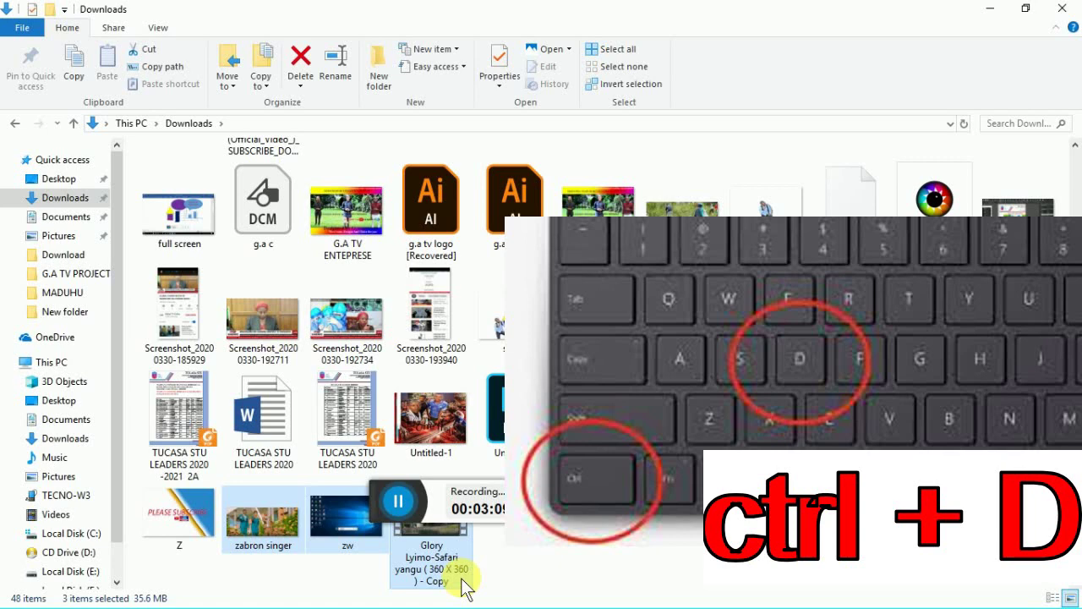
{"action": "key", "text": "ctrl+d"}
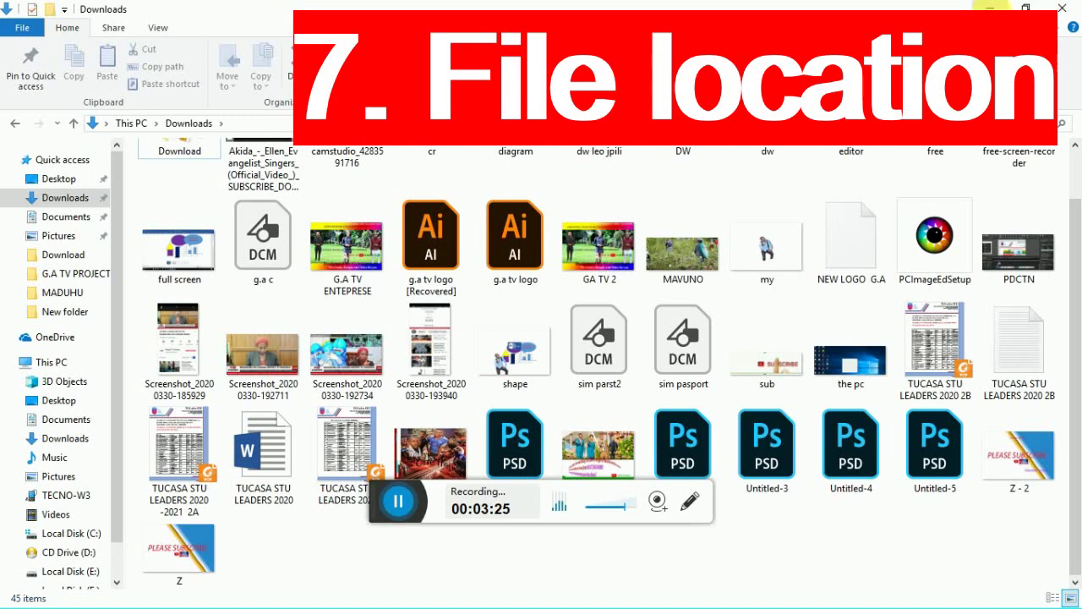
{"action": "left_click", "coordinate": [989, 7]}
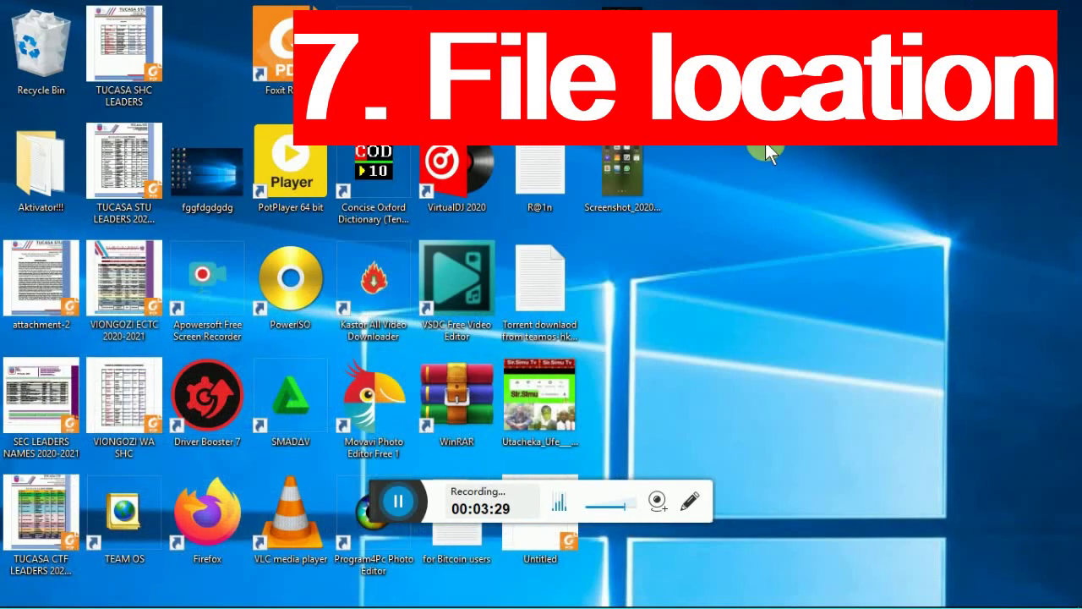
{"action": "left_click", "coordinate": [632, 170]}
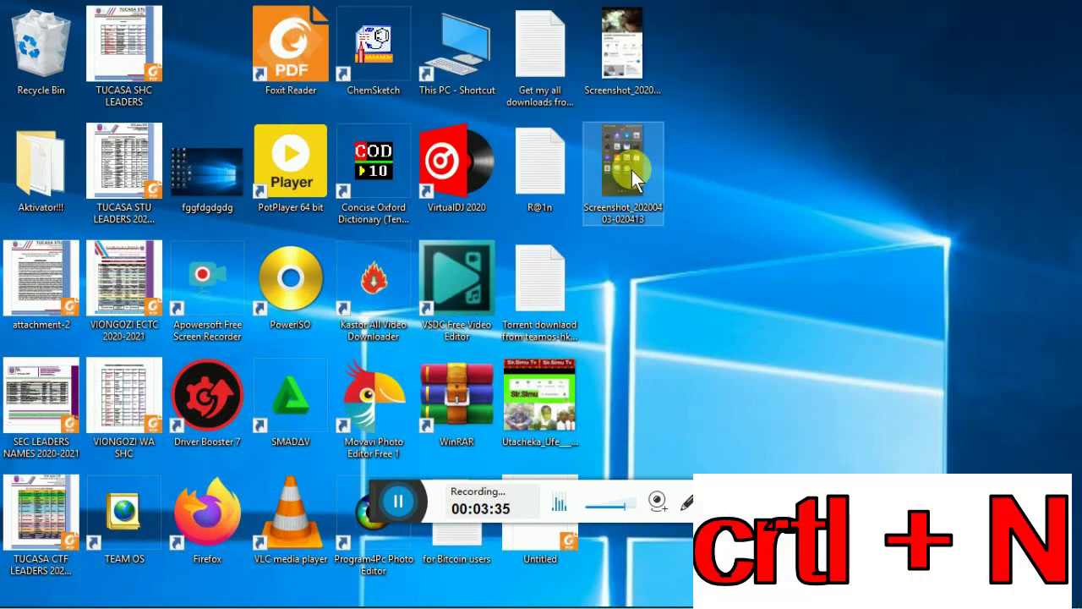
{"action": "key", "text": "ctrl+n"}
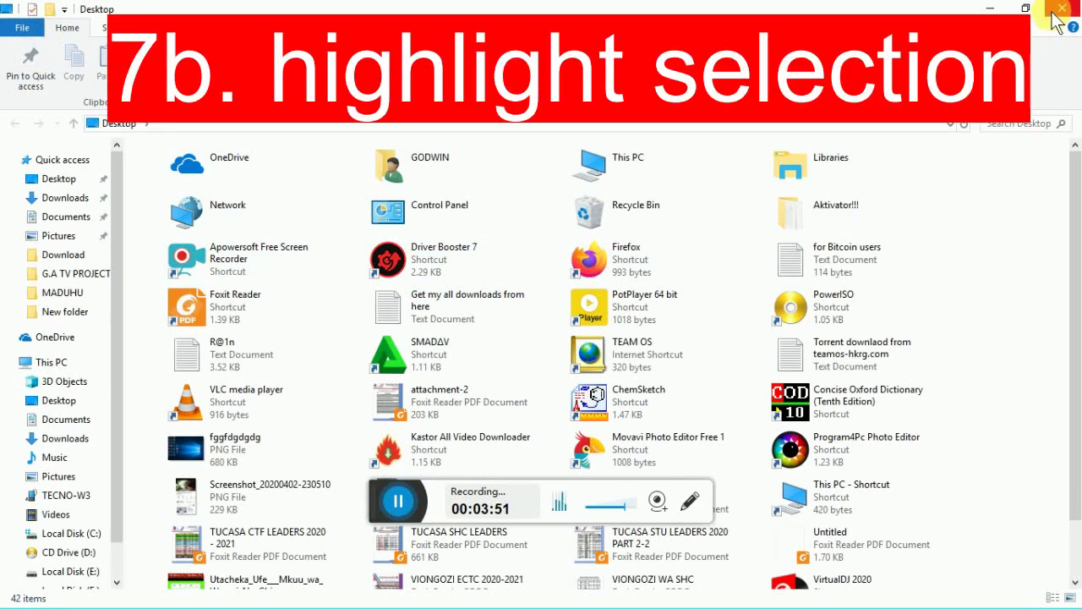
Close the Desktop folder window and open the Pictures folder through the This PC desktop shortcut
{"action": "left_click", "coordinate": [1060, 9]}
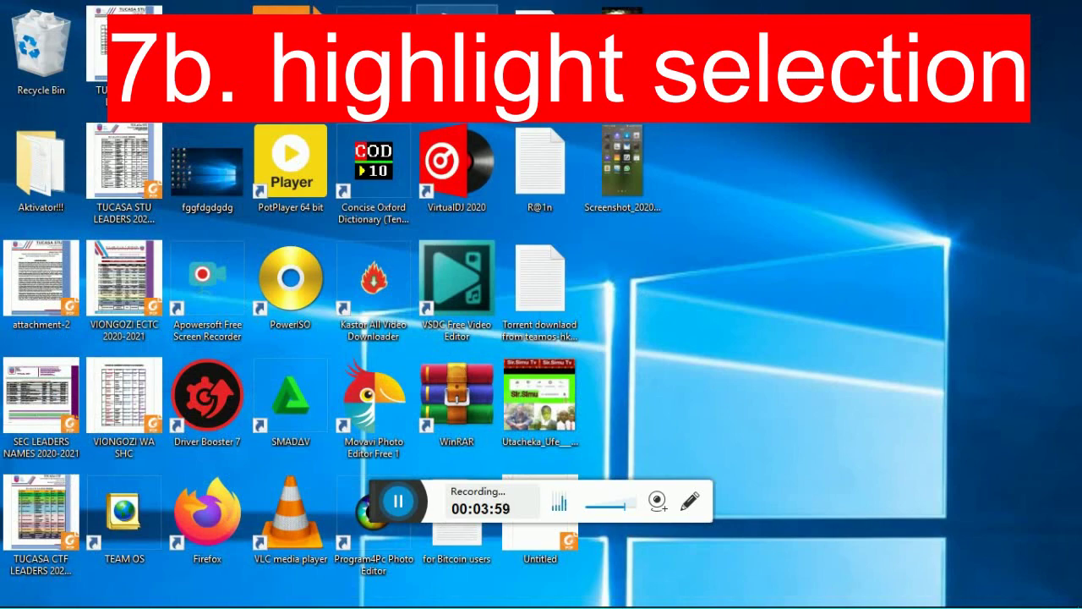
{"action": "double_click", "coordinate": [456, 38]}
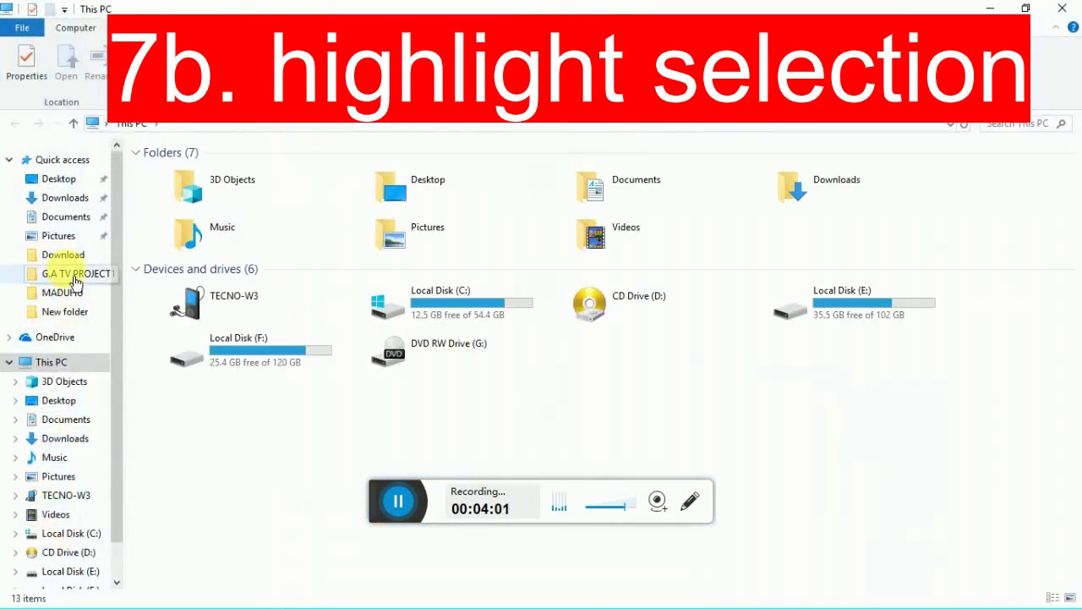
{"action": "left_click", "coordinate": [56, 237]}
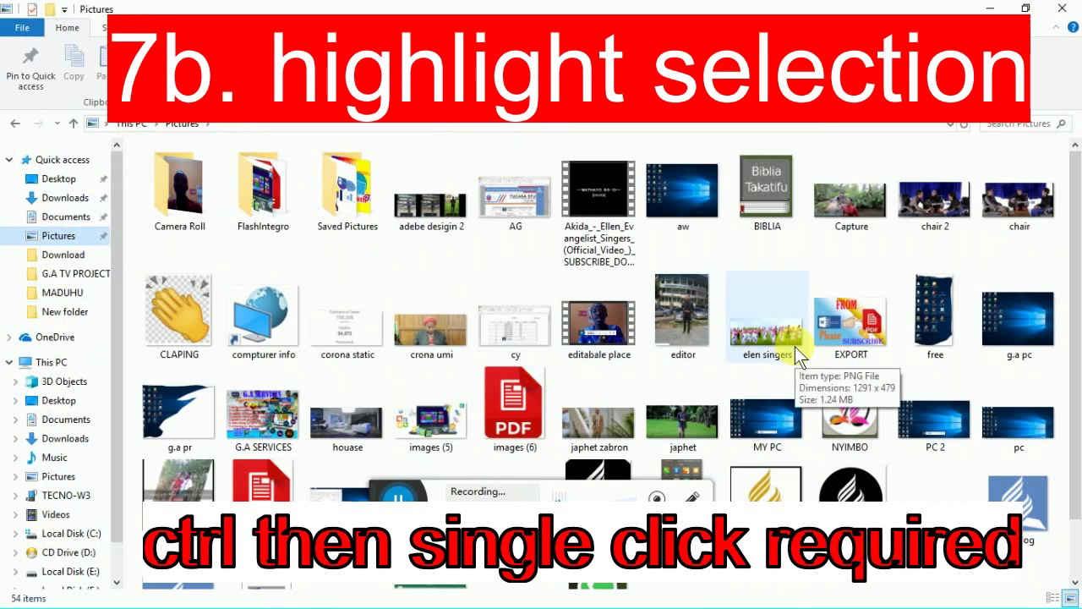
Select the non-adjacent files EXPORT, editor, images (6), pdf and word pc together in the Pictures folder
{"action": "left_click", "coordinate": [852, 335]}
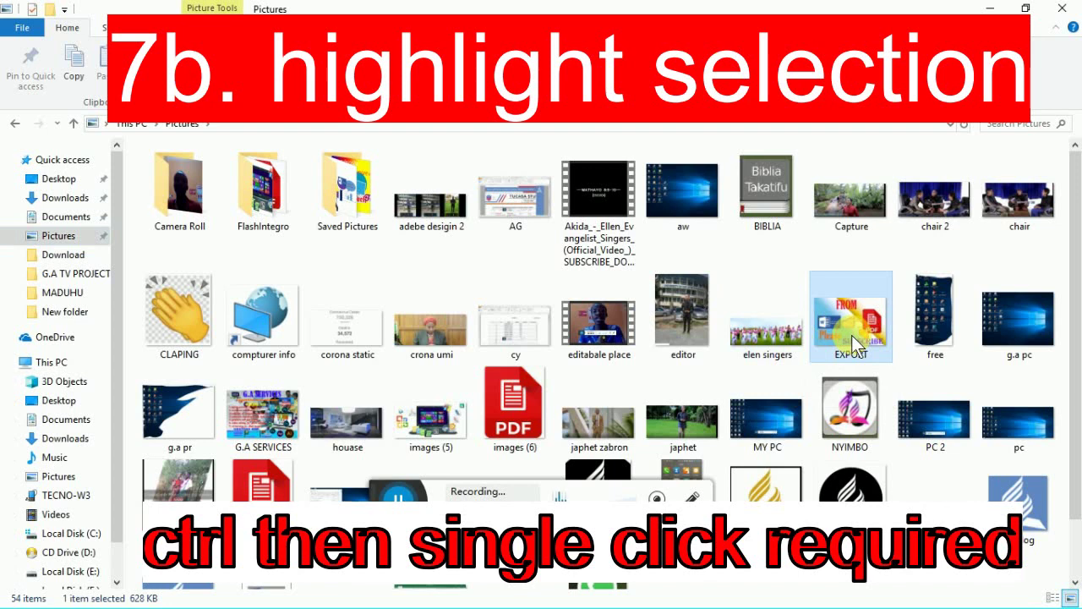
{"action": "left_click", "coordinate": [663, 336], "text": "ctrl"}
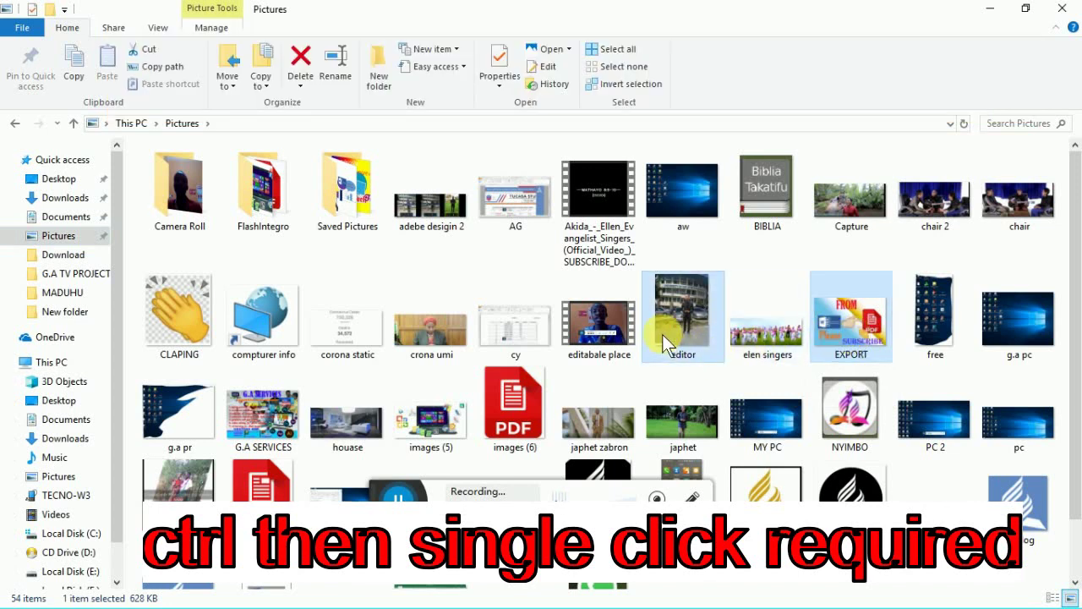
{"action": "left_click", "coordinate": [489, 429], "text": "ctrl"}
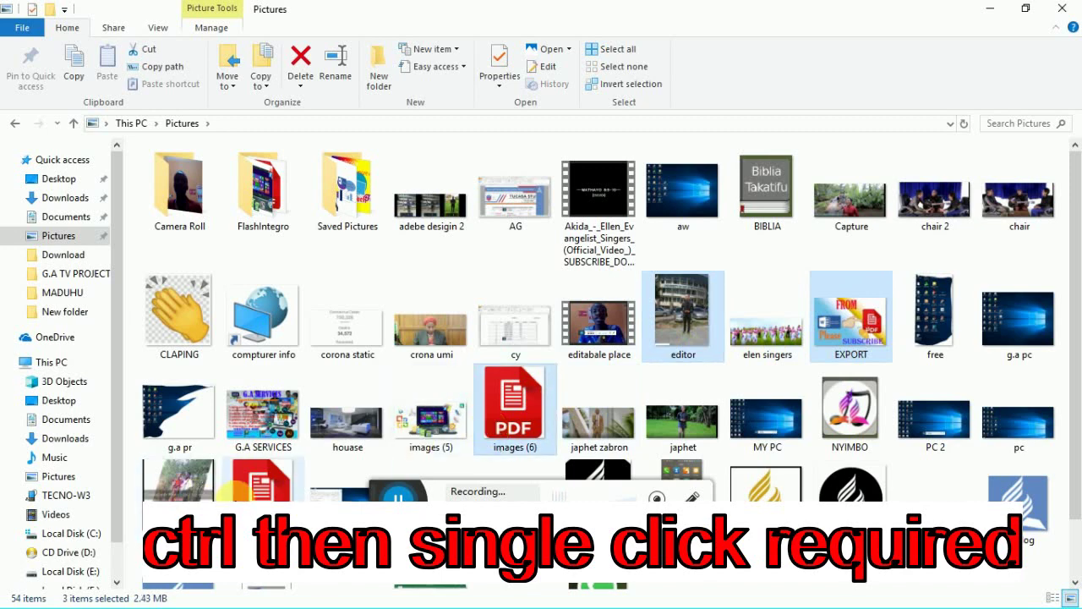
{"action": "left_click", "coordinate": [235, 488], "text": "ctrl"}
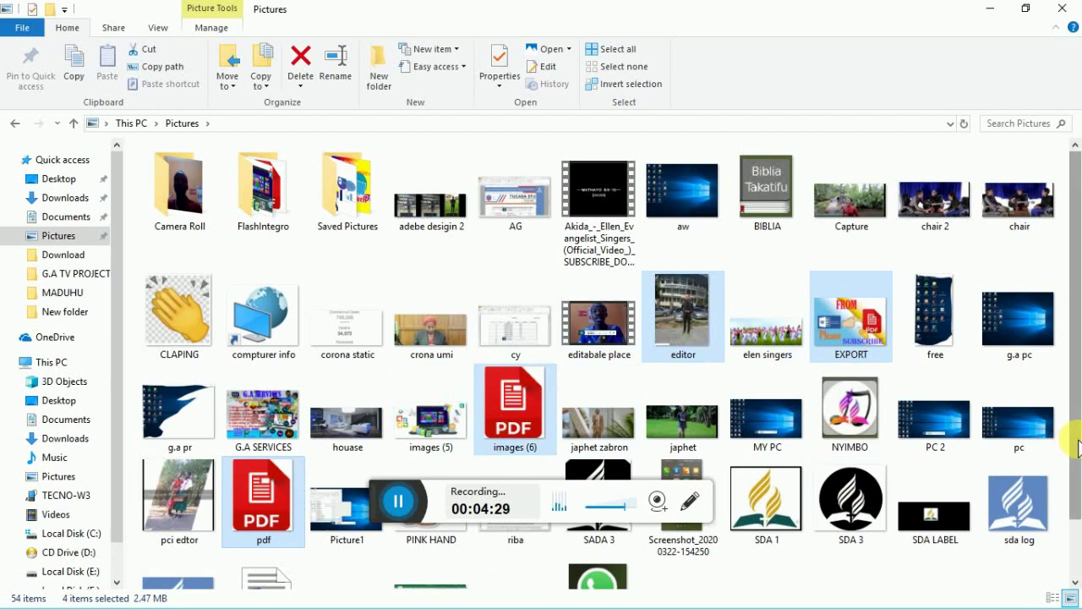
{"action": "scroll", "coordinate": [1077, 448], "scroll_direction": "down", "scroll_amount": 1}
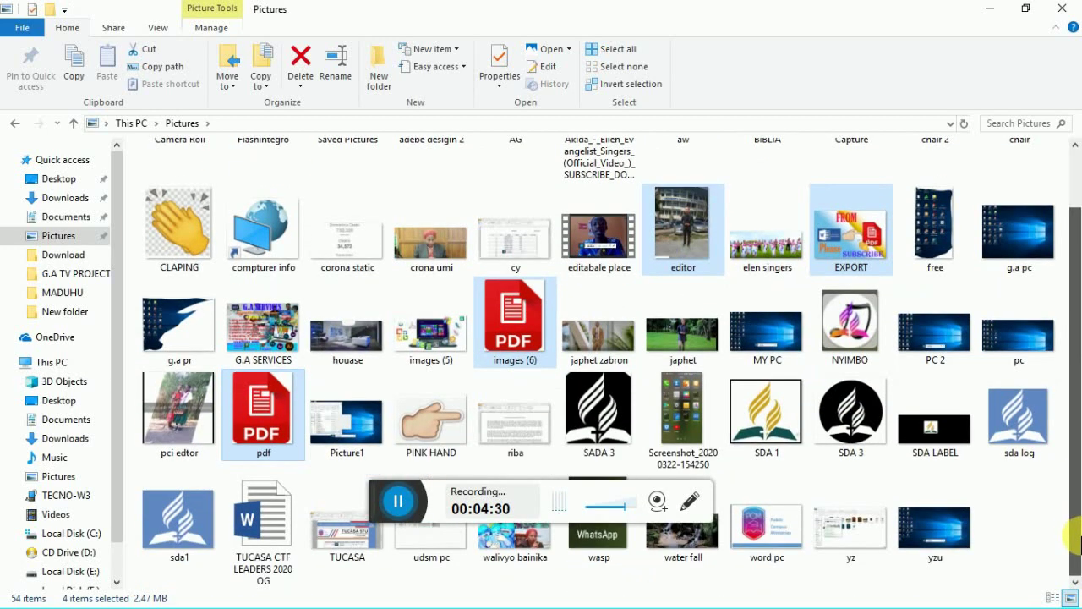
{"action": "left_click", "coordinate": [742, 528], "text": "ctrl"}
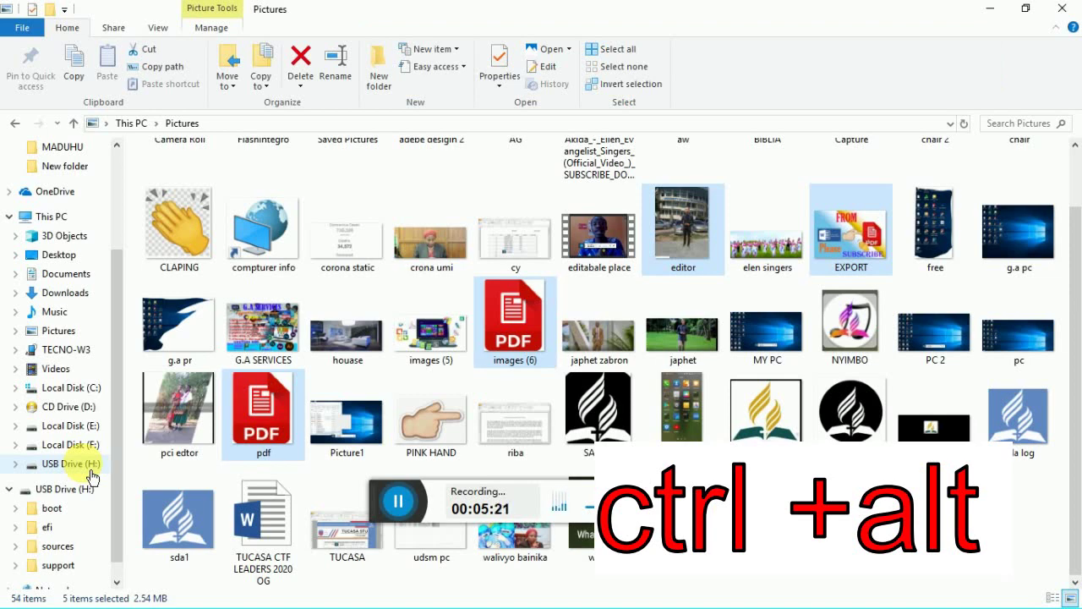
{"action": "scroll", "coordinate": [85, 466], "scroll_direction": "up", "scroll_amount": 3}
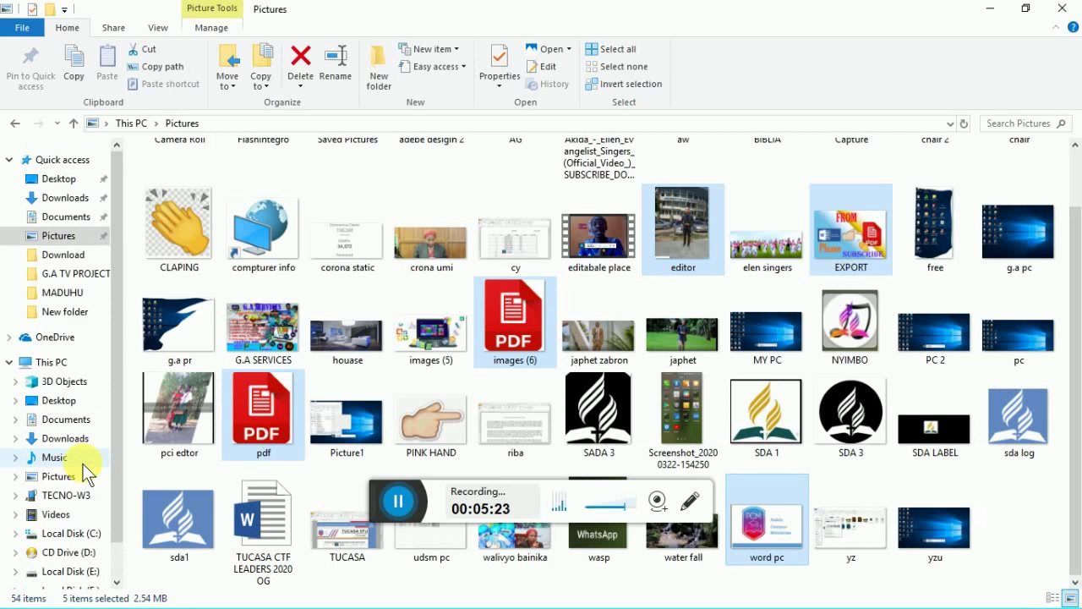